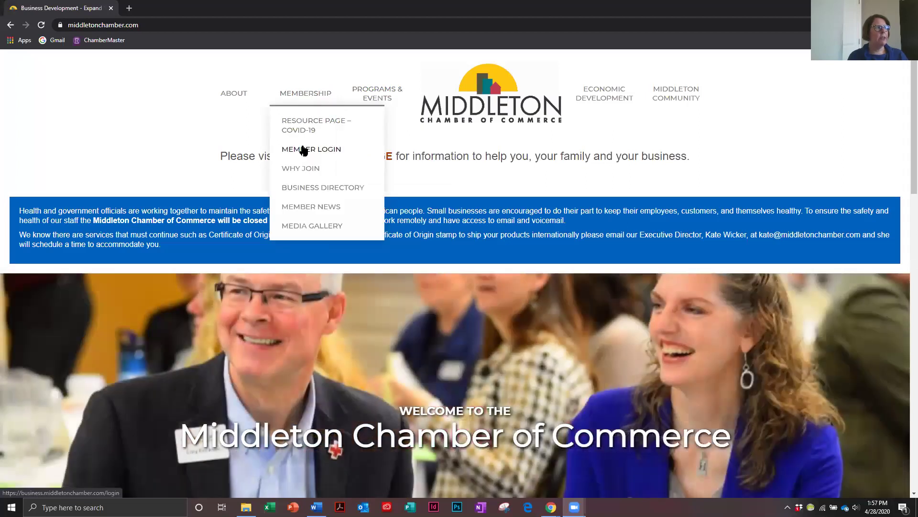
Step: Go to Member Login from the Middleton Chamber homepage's Membership menu
{"action": "left_click", "coordinate": [303, 151]}
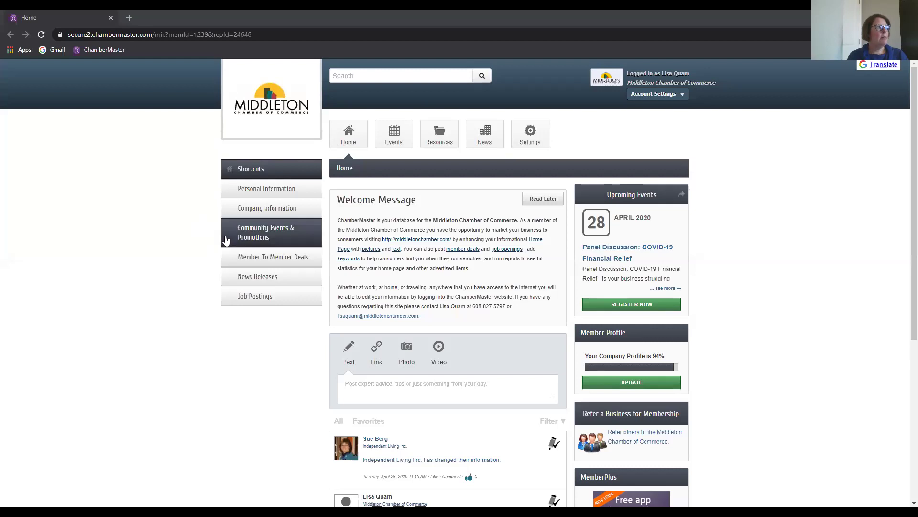
Step: Go to Company Information's Employees list of three reps, then select and deselect the first rep
{"action": "left_click", "coordinate": [255, 214]}
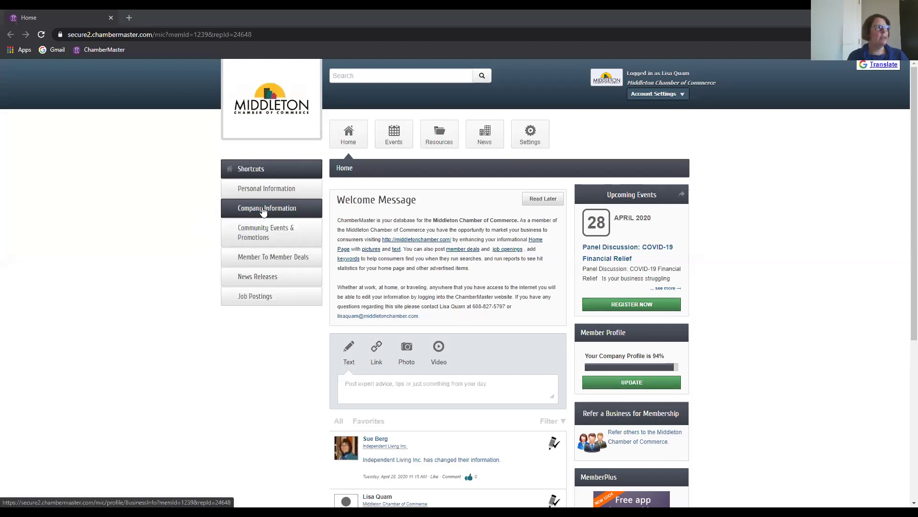
{"action": "left_click", "coordinate": [263, 212]}
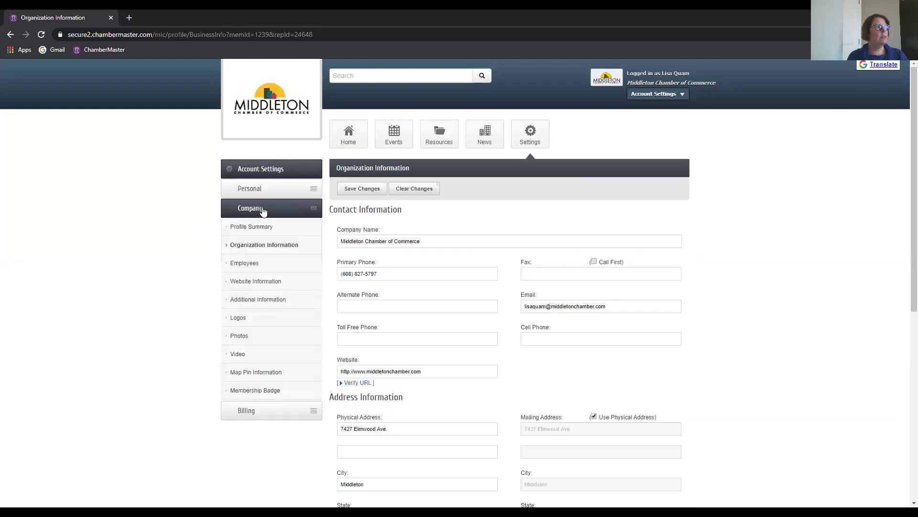
{"action": "left_click", "coordinate": [241, 267]}
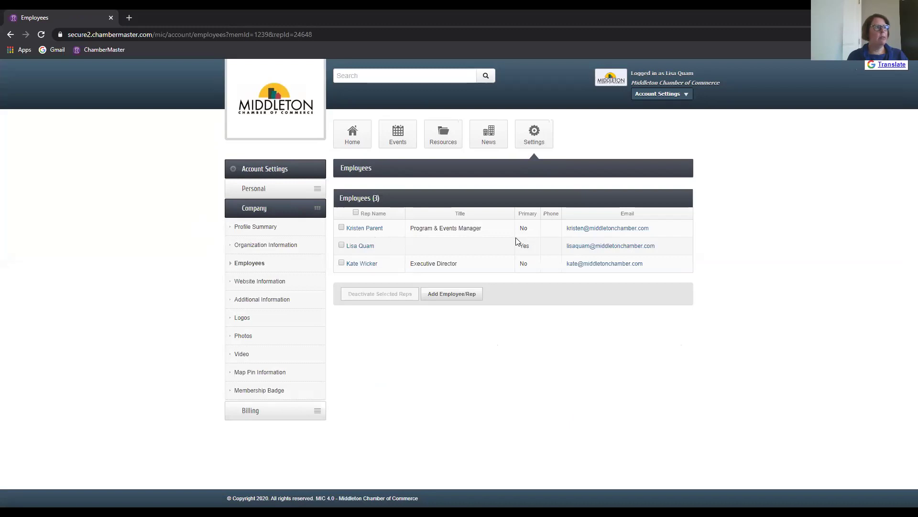
{"action": "left_click", "coordinate": [341, 229]}
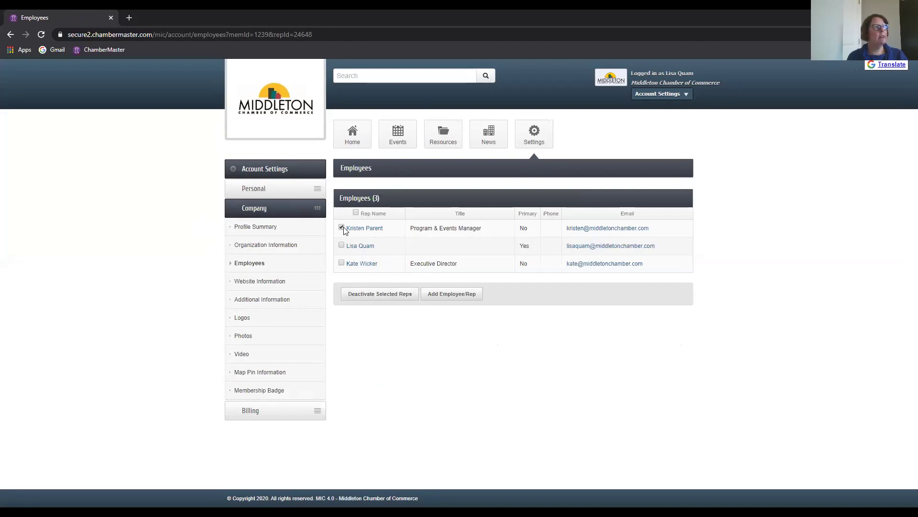
{"action": "left_click", "coordinate": [342, 229]}
{"action": "left_click", "coordinate": [450, 293]}
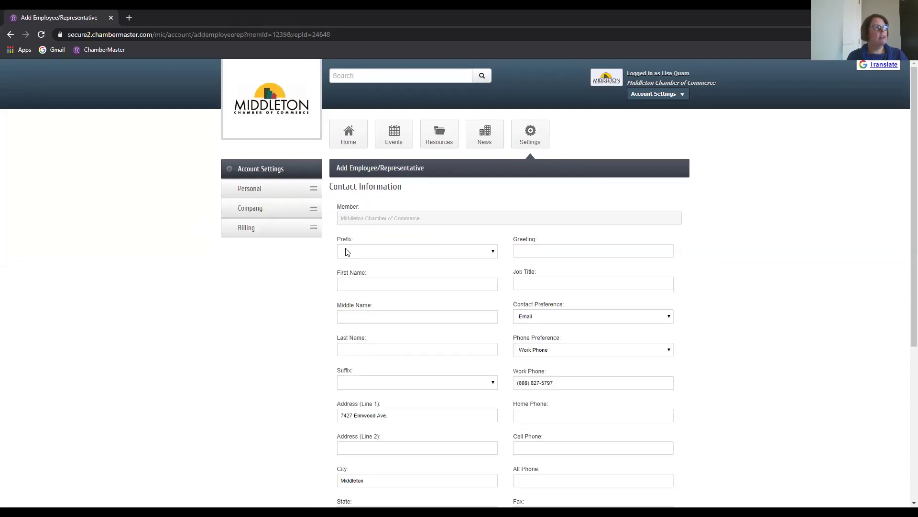
{"action": "left_click", "coordinate": [347, 281]}
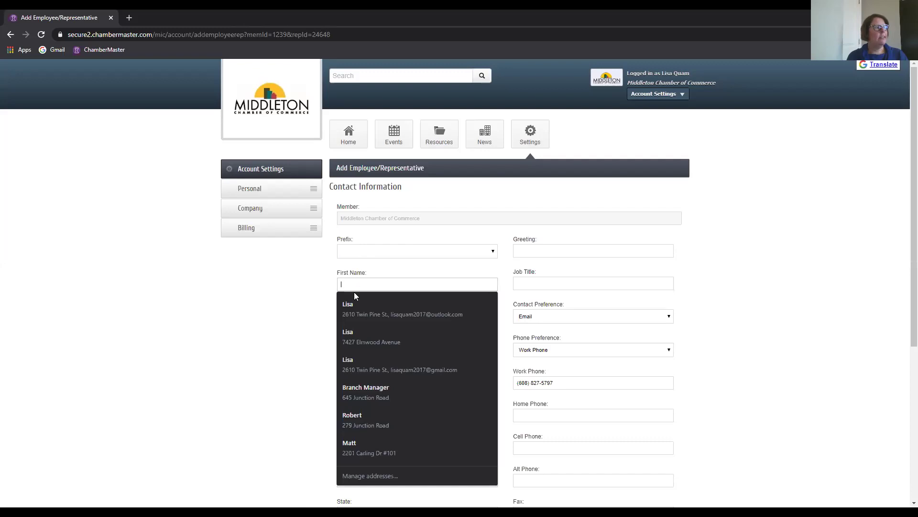
{"action": "left_click", "coordinate": [362, 337]}
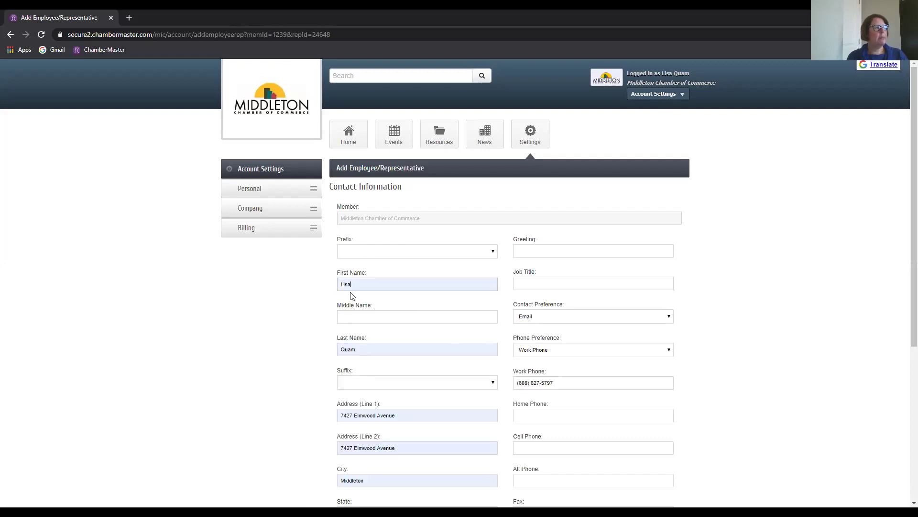
{"action": "scroll", "coordinate": [324, 351], "scroll_direction": "down", "scroll_amount": 2}
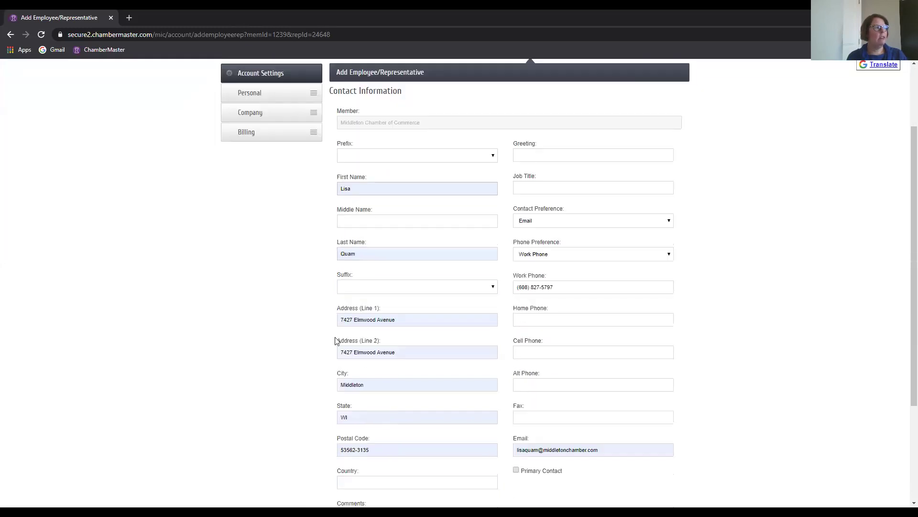
{"action": "scroll", "coordinate": [313, 353], "scroll_direction": "down", "scroll_amount": 2}
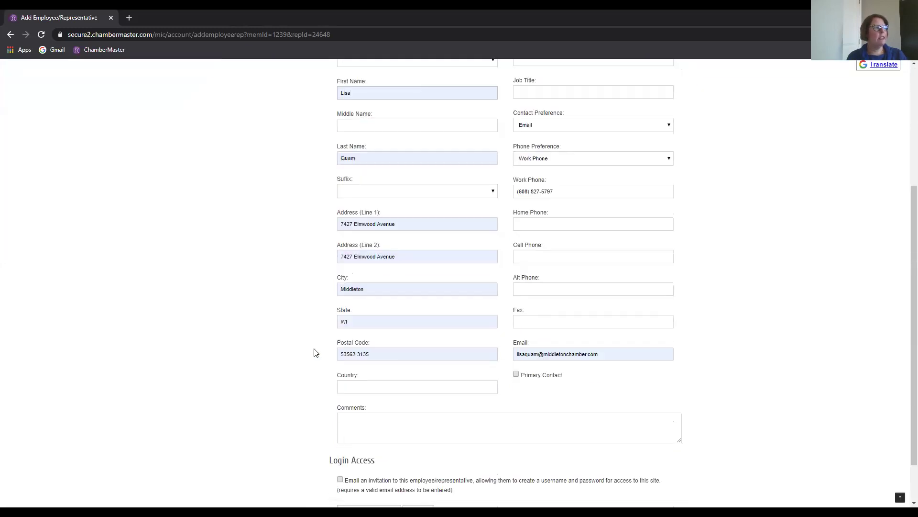
{"action": "scroll", "coordinate": [314, 352], "scroll_direction": "down", "scroll_amount": 2}
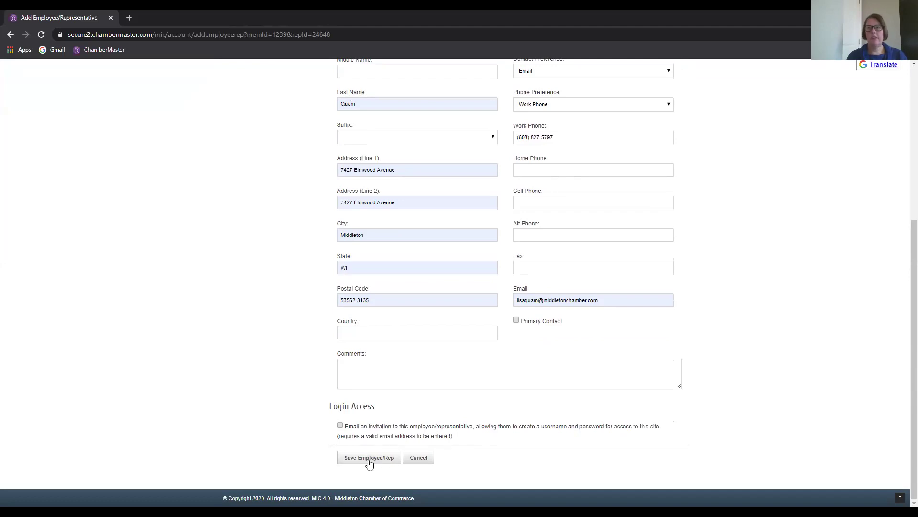
{"action": "scroll", "coordinate": [204, 291], "scroll_direction": "up", "scroll_amount": 2}
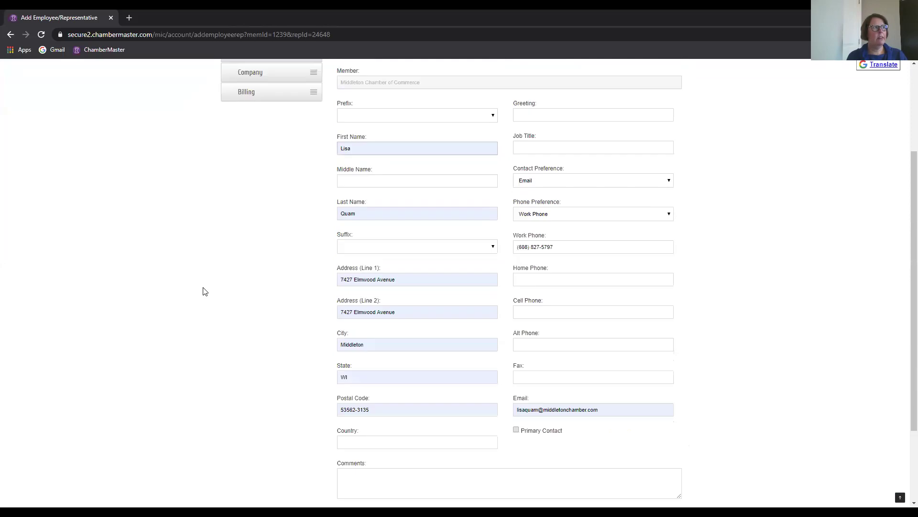
{"action": "scroll", "coordinate": [203, 292], "scroll_direction": "up", "scroll_amount": 2}
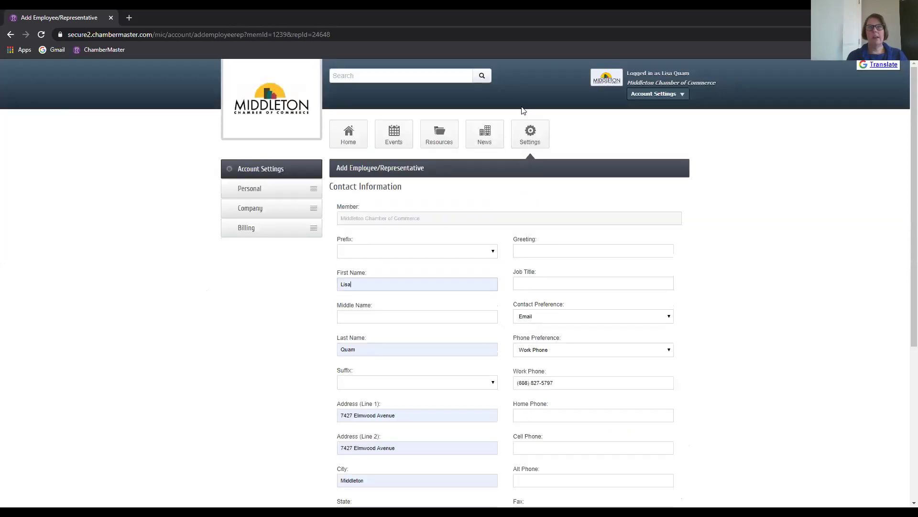